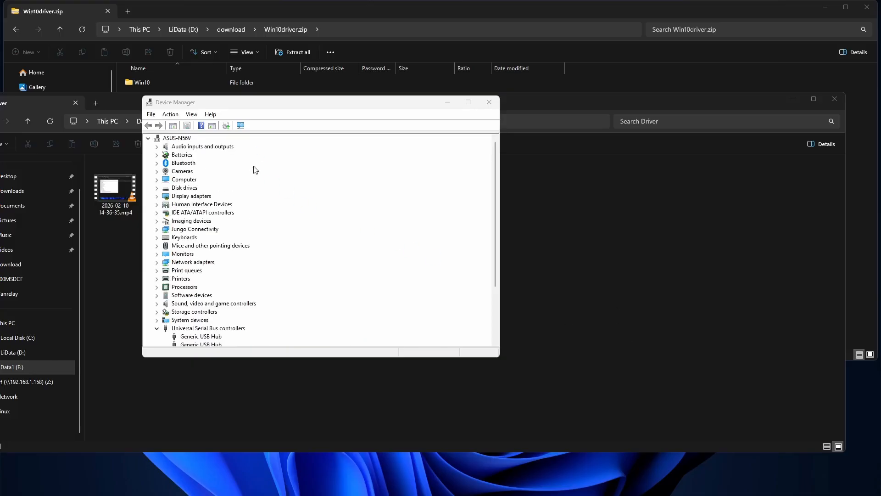
Collapse the Universal Serial Bus controllers category and expand Imaging devices
scroll(250, 209, down, 3)
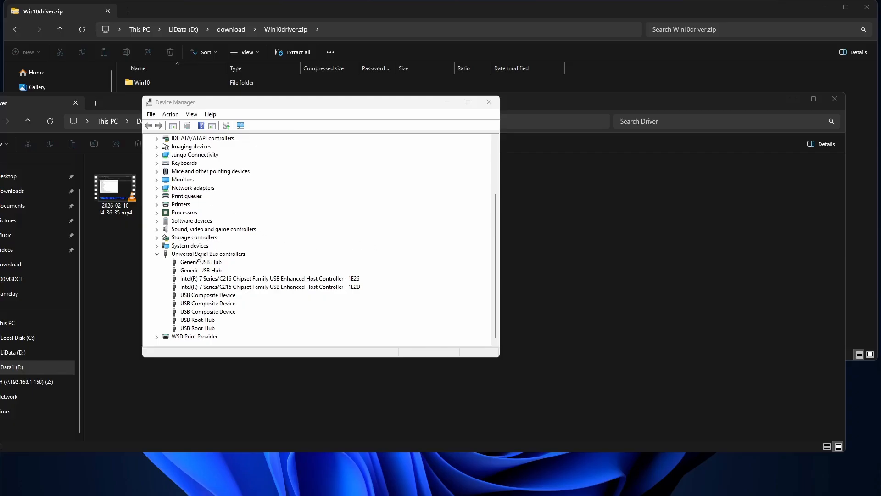
click(157, 254)
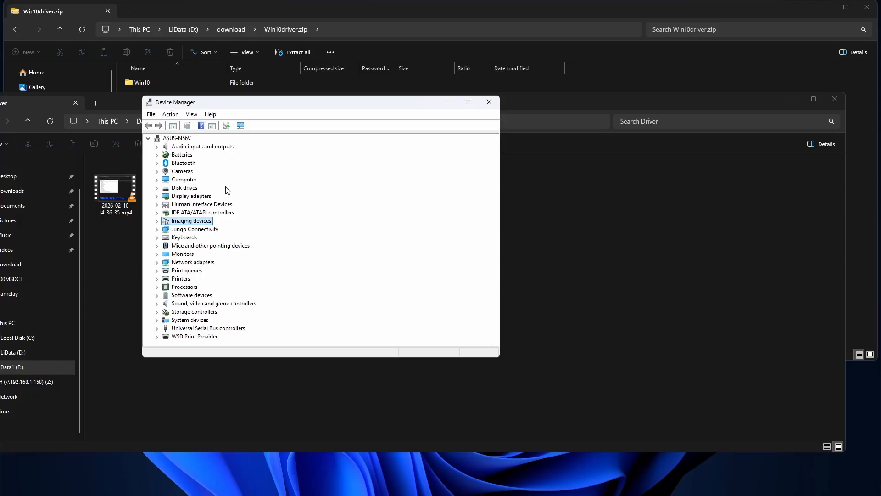
click(157, 221)
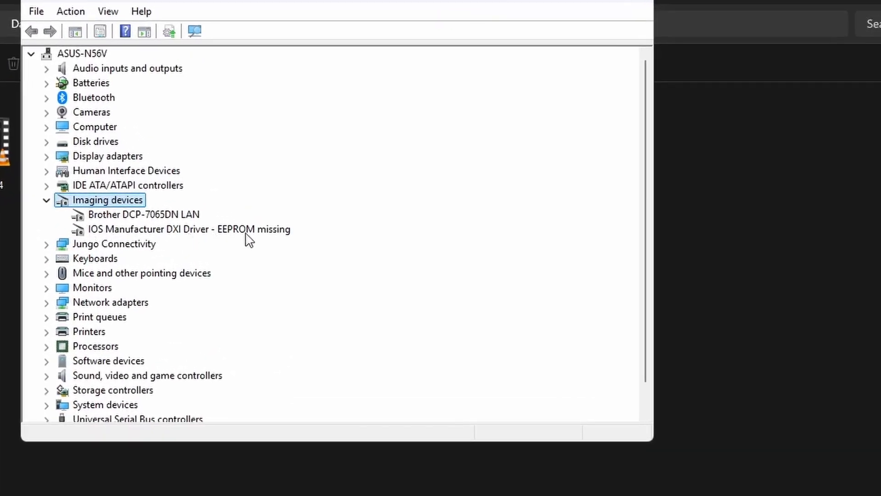
Uninstall the IOS Manufacturer DXI Driver - EEPROM missing device with driver removal enabled, and scan for hardware changes
click(199, 231)
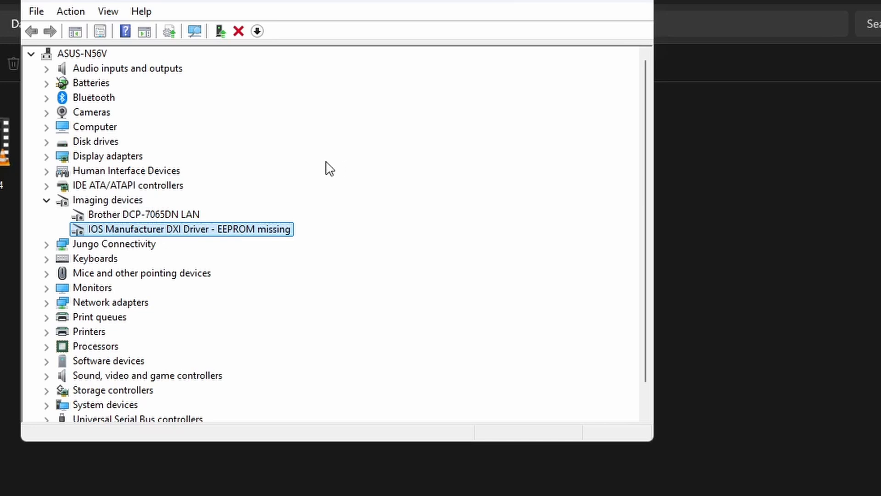
right_click(219, 236)
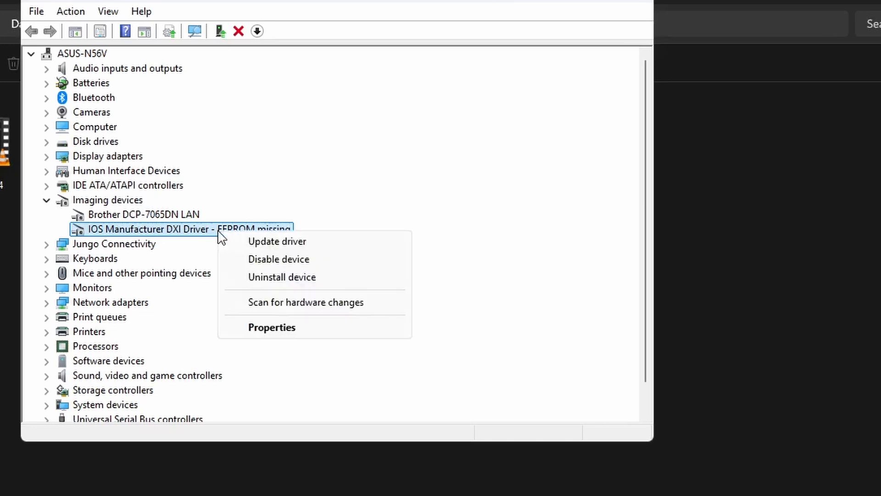
click(254, 278)
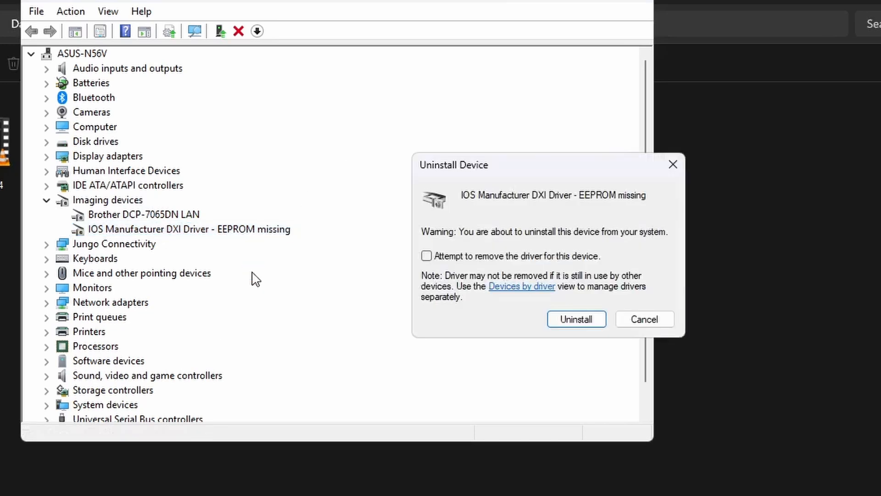
click(426, 256)
drag(505, 164, 394, 135)
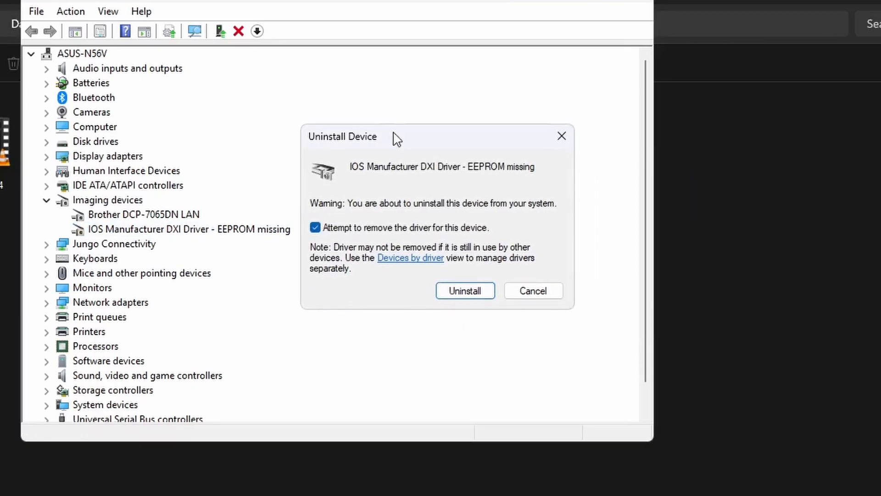
click(454, 290)
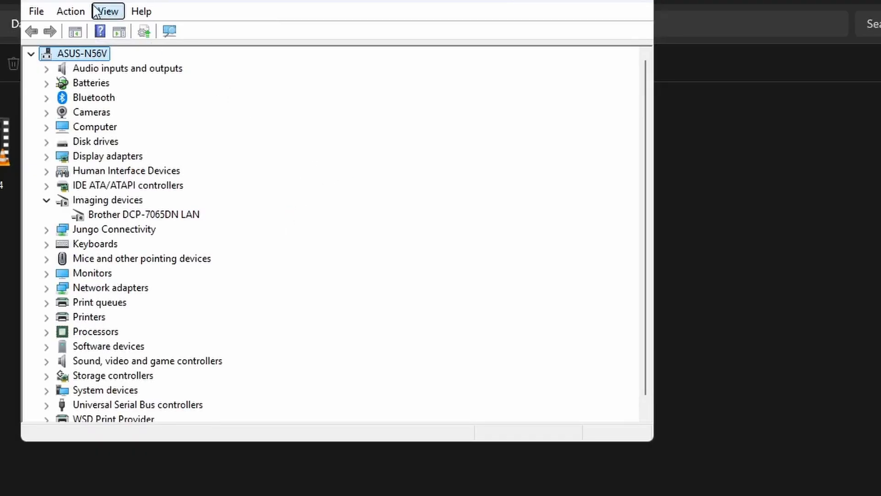
click(74, 12)
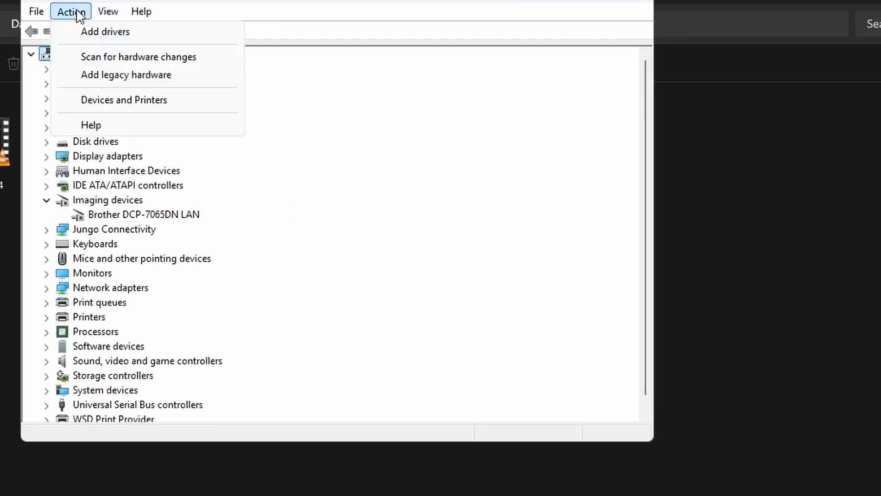
click(85, 59)
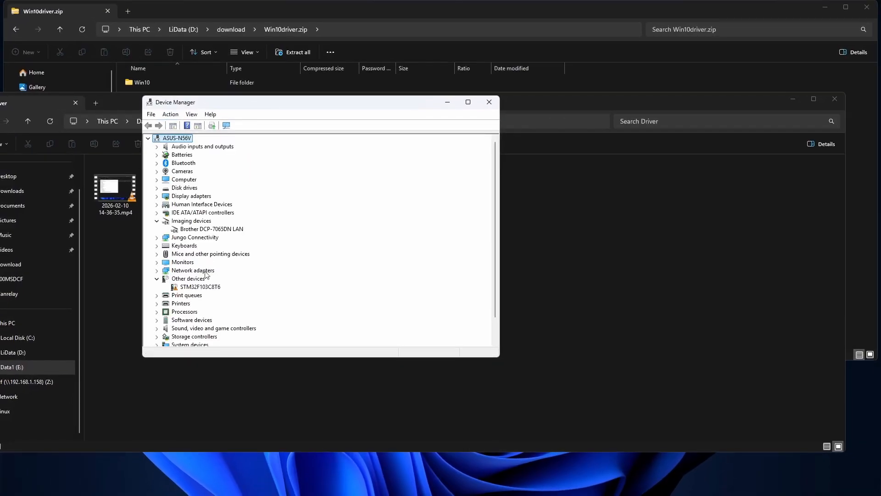
Try to update the STM32F103C8T6 device's driver from D:\download\Win10driver\Win10\x64, including subfolders
click(201, 287)
scroll(285, 216, down, 1)
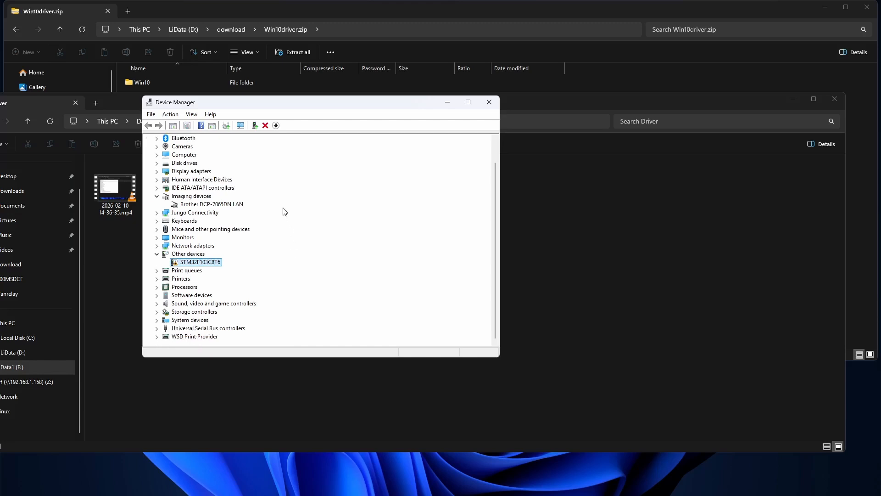
right_click(195, 268)
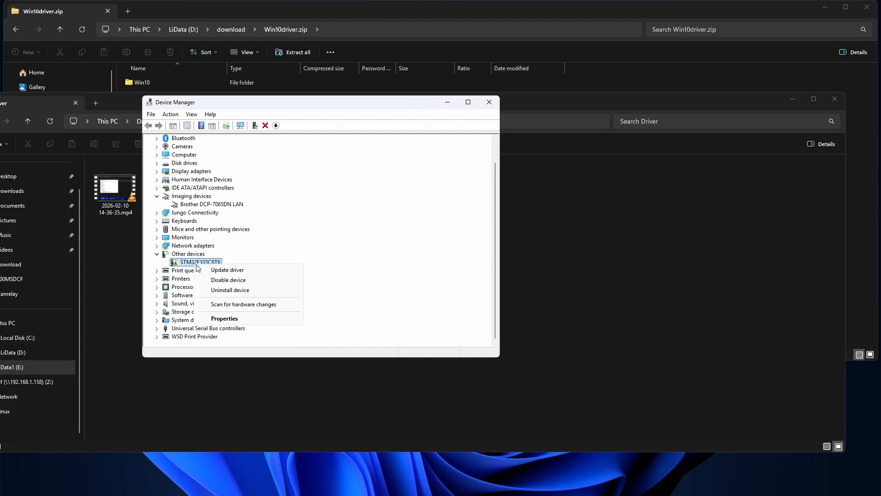
click(214, 271)
click(239, 260)
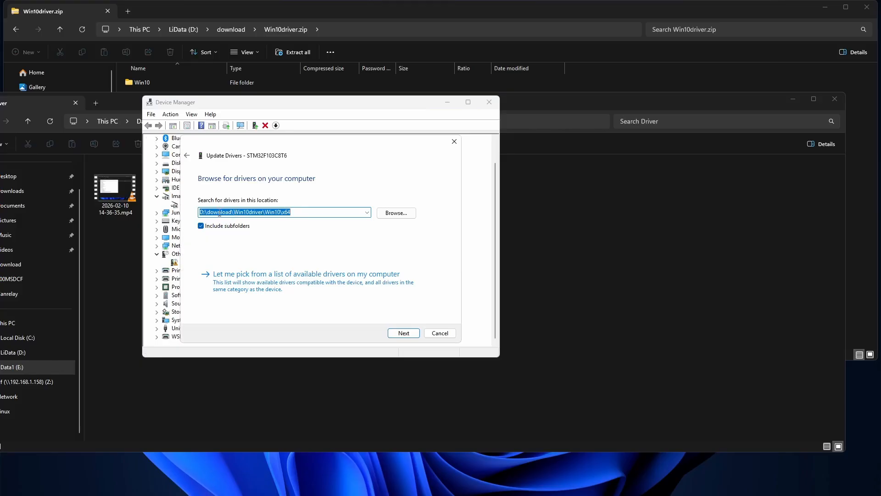
click(398, 334)
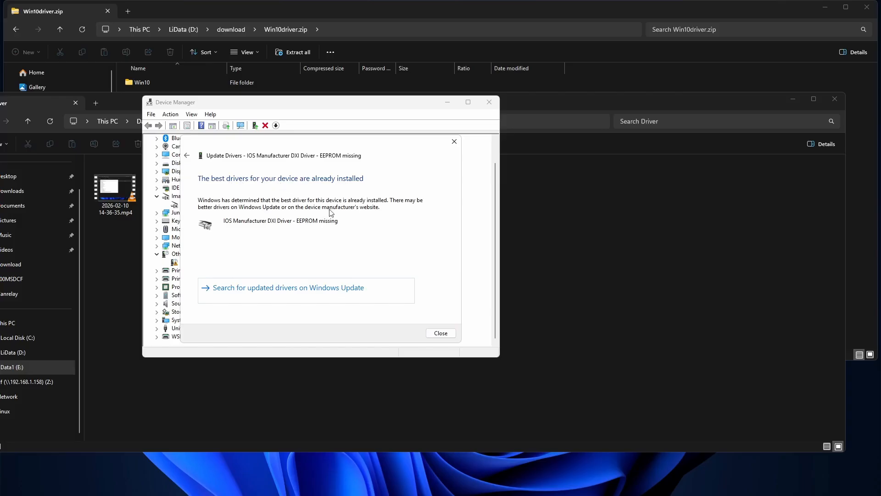
click(441, 333)
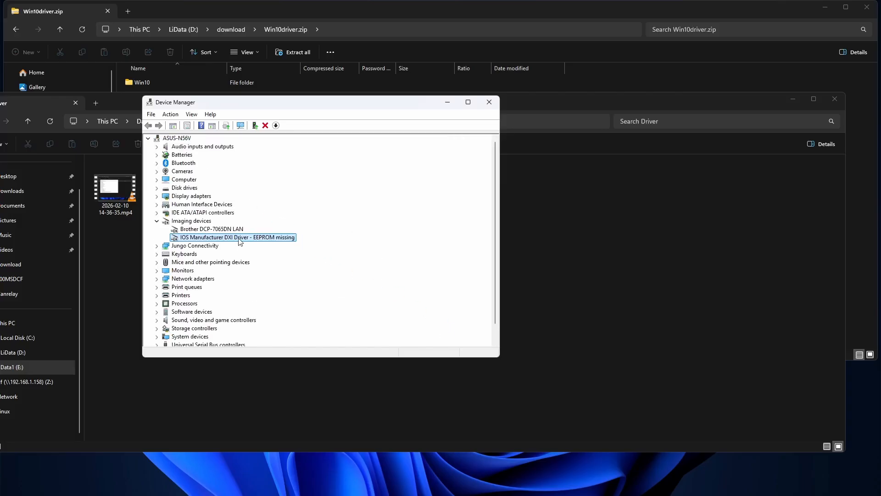
Uninstall the IOS Manufacturer DXI Driver device again, with the attempt to remove its driver enabled
right_click(240, 241)
click(268, 265)
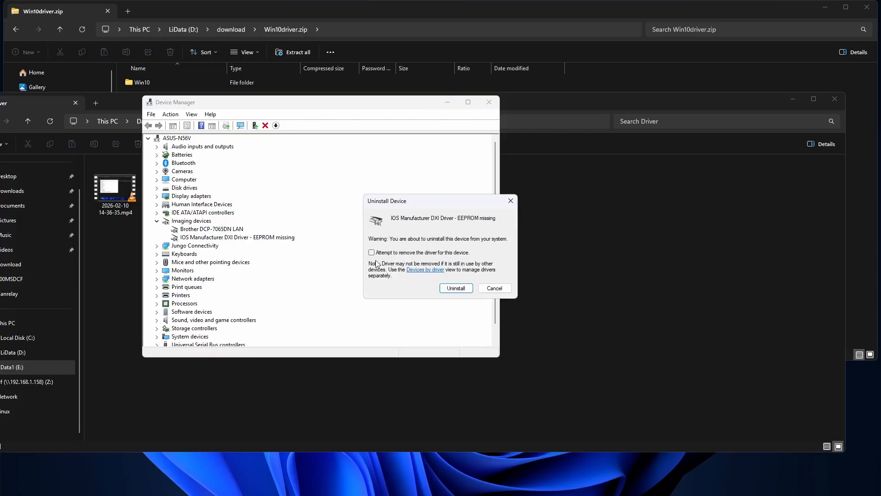
click(377, 253)
click(456, 288)
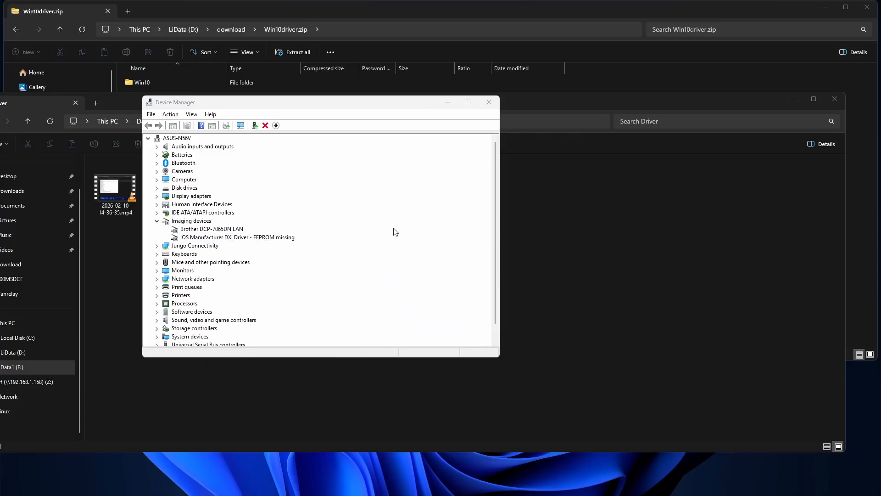
click(396, 232)
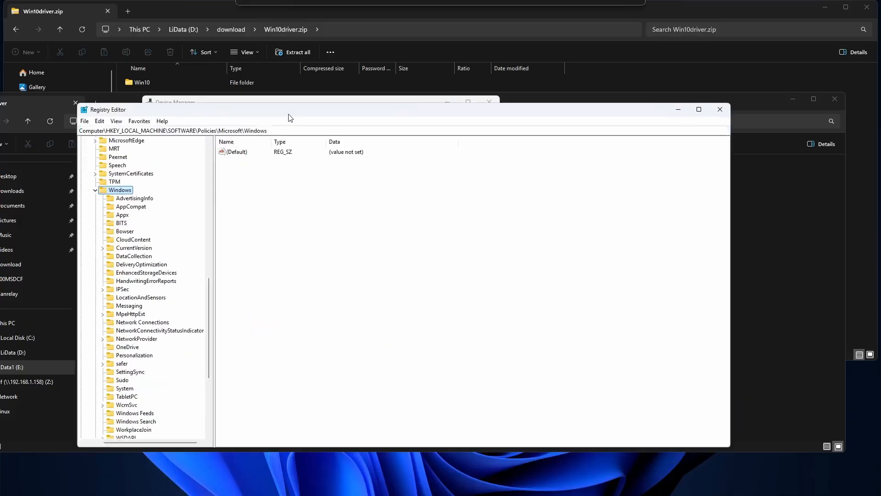
In Registry Editor, collapse the Policies and SOFTWARE branches and expand HKEY_LOCAL_MACHINE\SYSTEM
drag(289, 116, 329, 91)
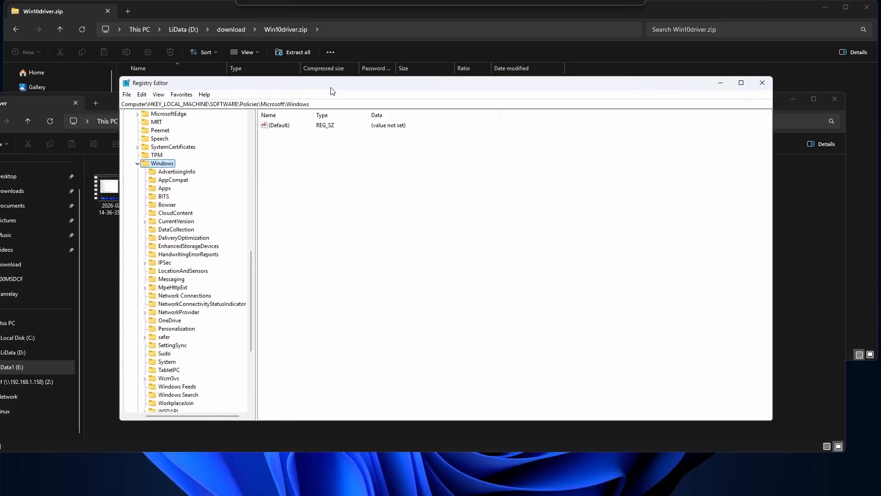
click(137, 163)
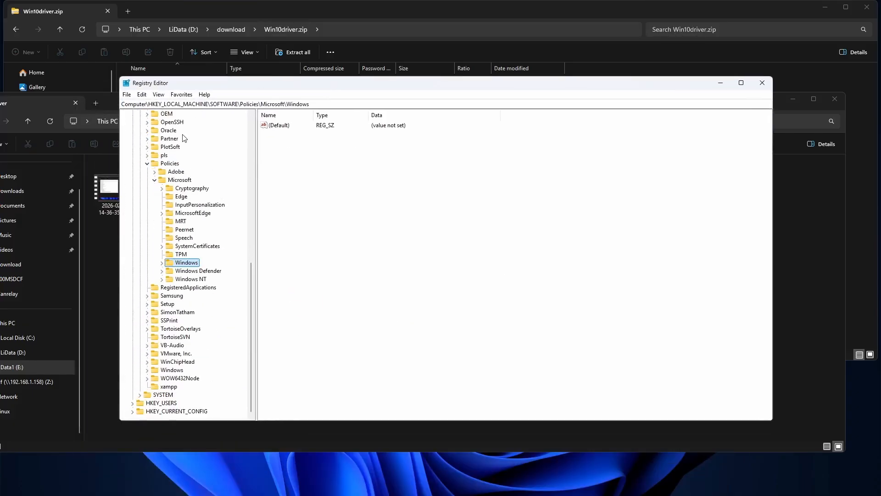
scroll(160, 156, up, 1)
click(147, 188)
scroll(197, 163, up, 10)
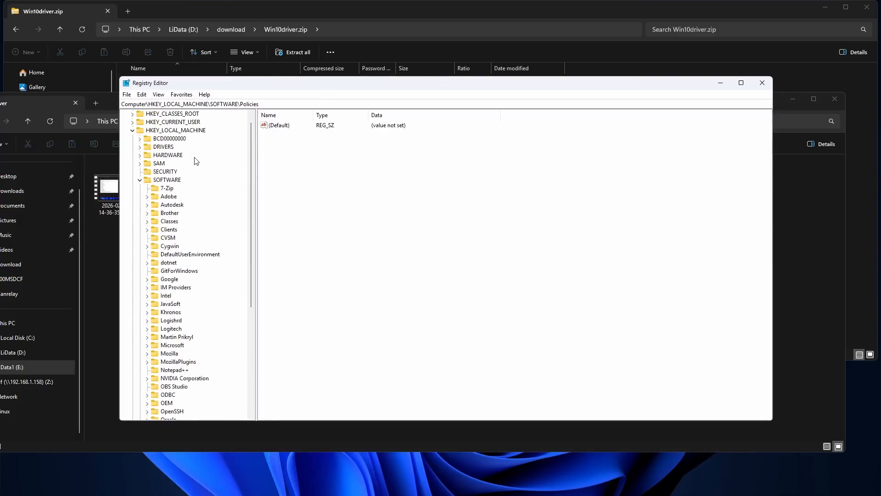
click(137, 180)
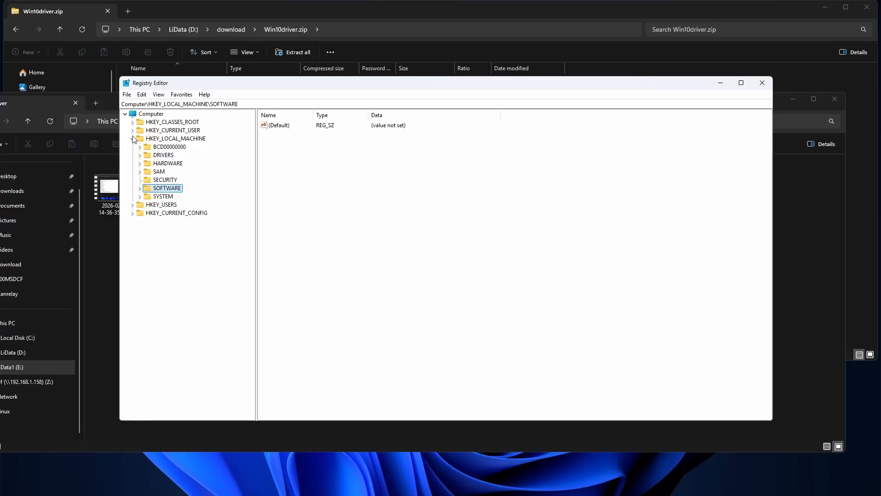
click(140, 196)
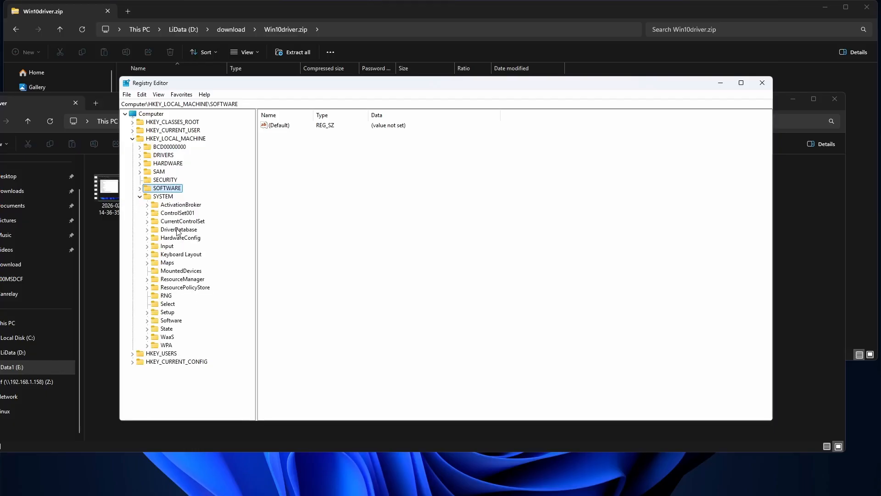
Navigate to the VID_04B4&PID_8613 key under CurrentControlSet\Enum\USB
double_click(179, 229)
double_click(180, 223)
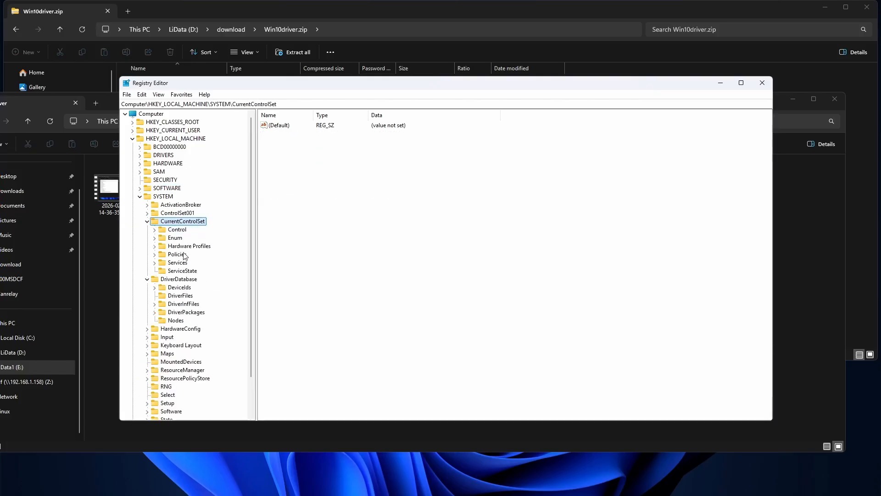
double_click(183, 239)
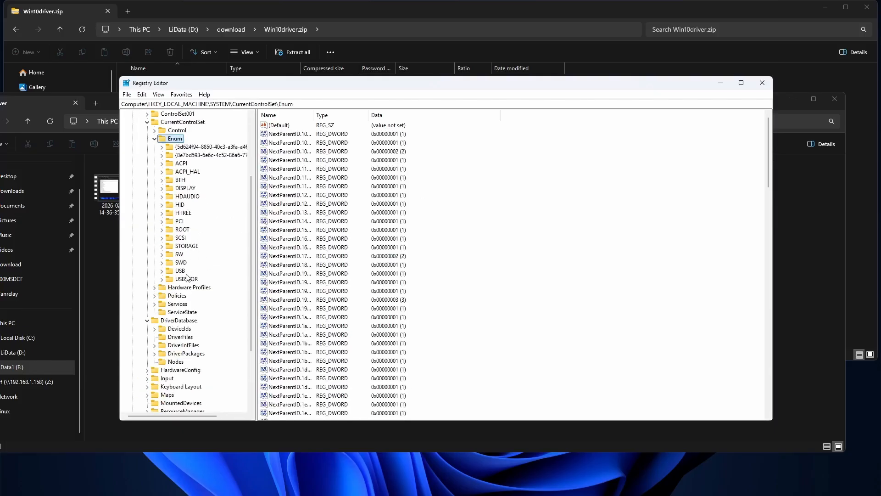
double_click(180, 271)
scroll(211, 200, down, 5)
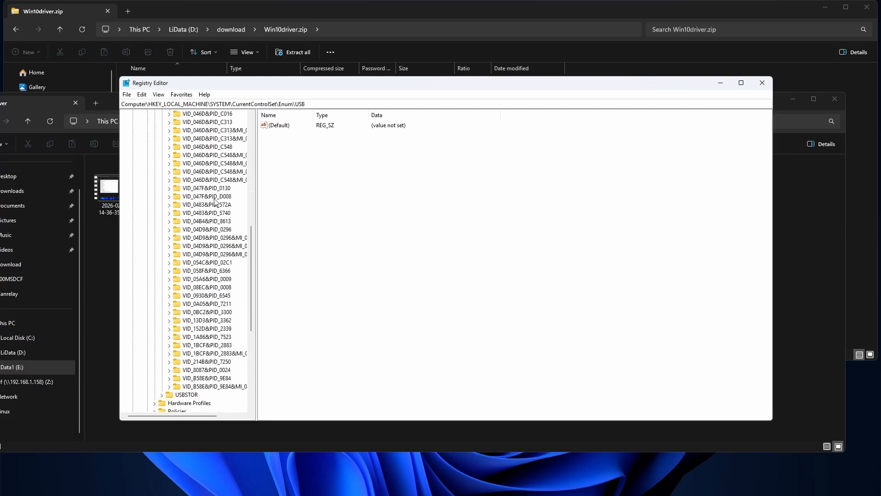
double_click(213, 221)
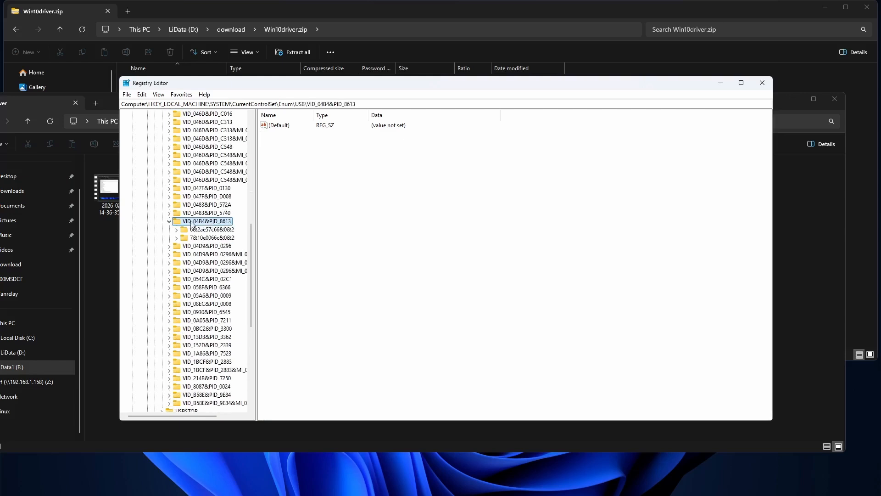
Examine the values of both device instances under VID_04B4&PID_8613 to identify the driver package's INF file
click(169, 222)
click(169, 222)
click(189, 230)
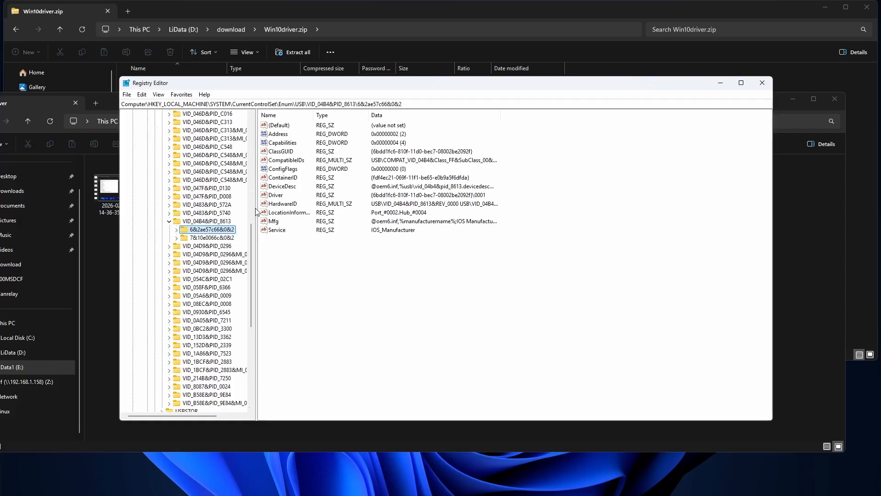
drag(256, 207, 281, 207)
click(225, 239)
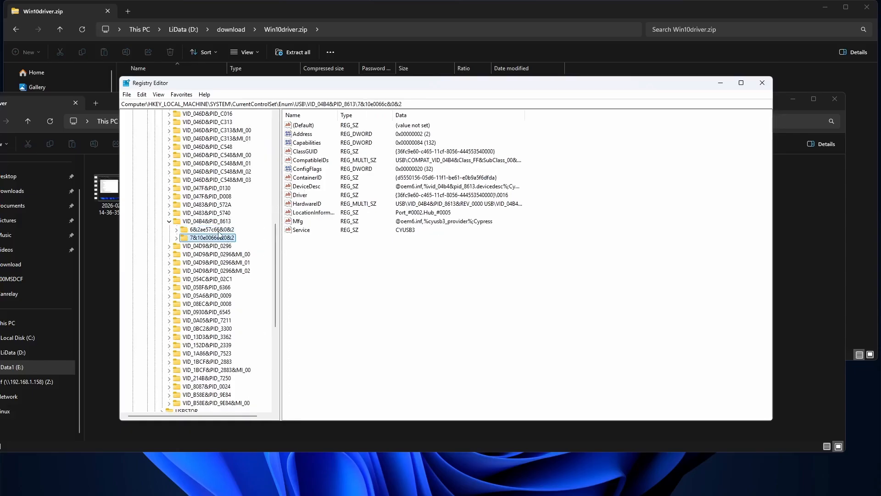
click(218, 230)
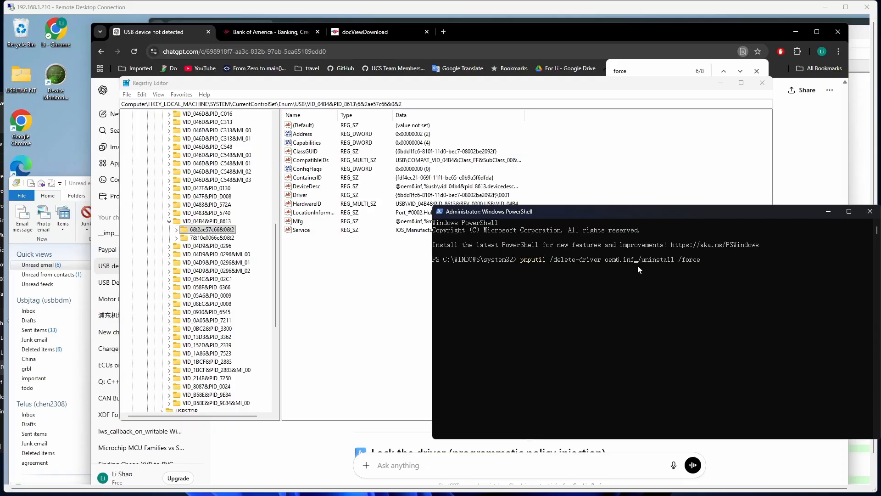
Run "pnputil /delete-driver oem6.inf /uninstall /force" in the administrator PowerShell, and return to Device Manager
key(Return)
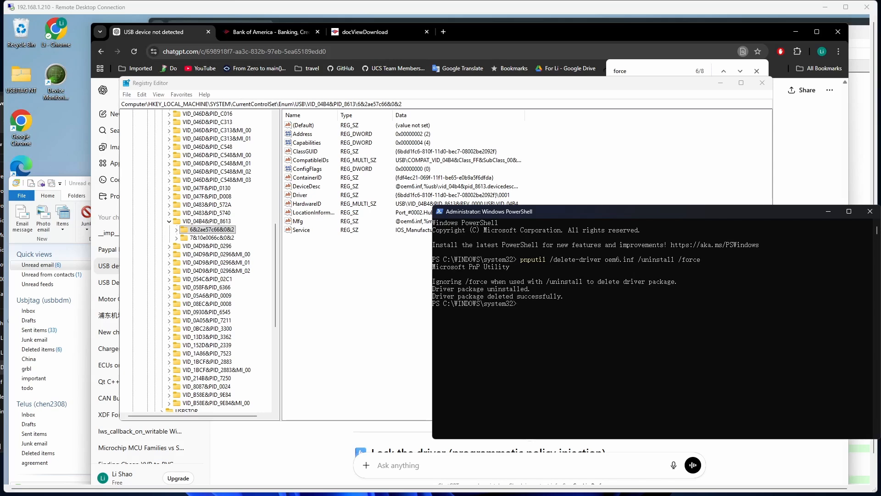
key(alt+Tab)
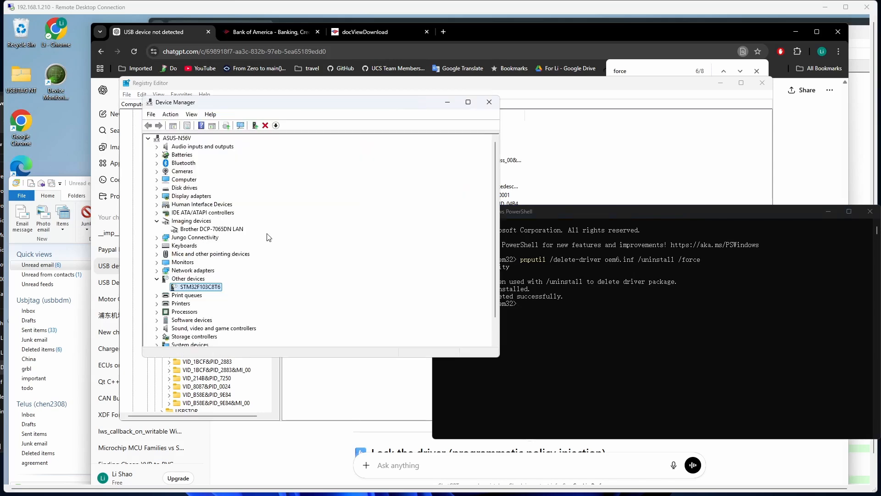
Update the STM32F103C8T6 device's driver by browsing the computer, installing the Cypress FX2LP No EEPROM Device driver
right_click(205, 288)
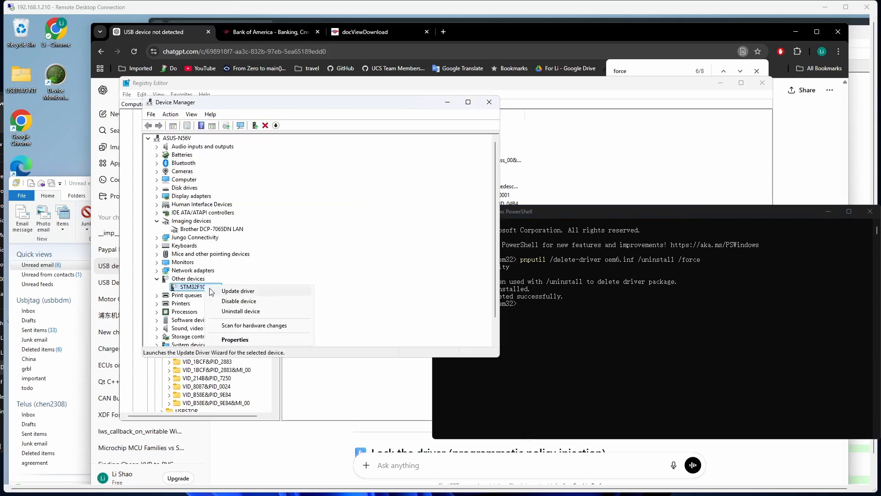
click(236, 291)
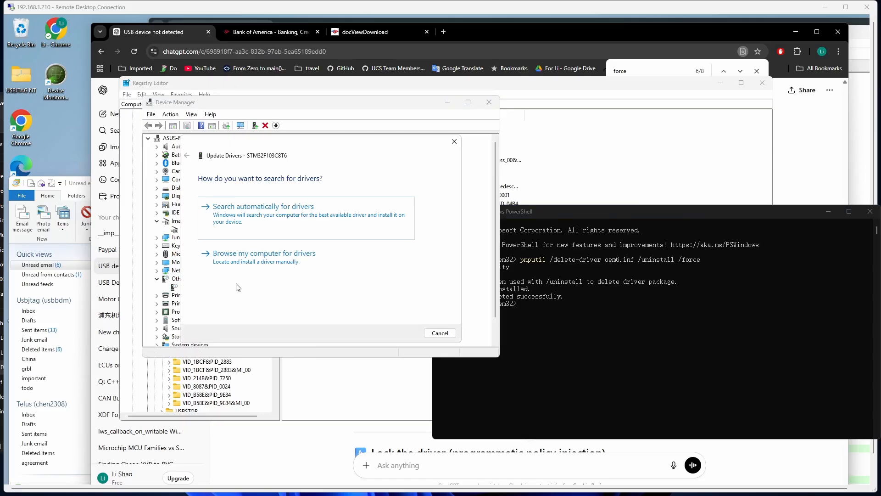
click(240, 255)
click(408, 333)
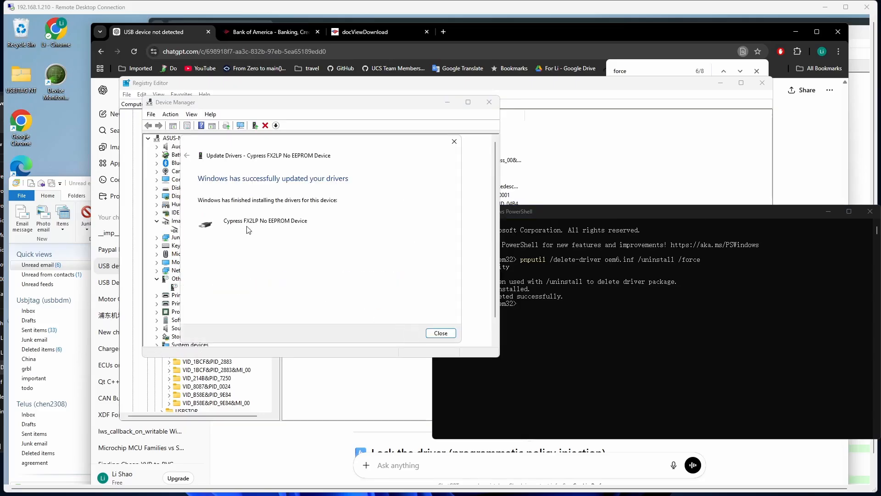
click(440, 334)
scroll(294, 229, down, 1)
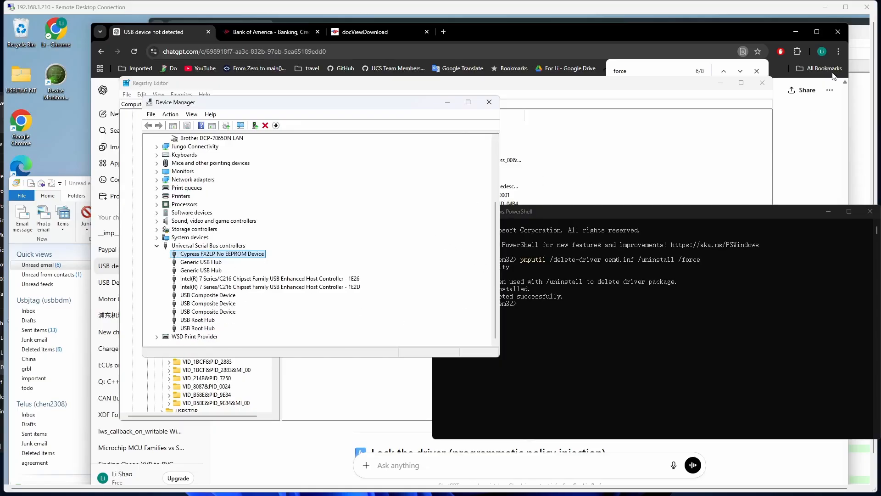
Minimize the Remote Desktop Connection and Win10driver.zip windows
click(826, 7)
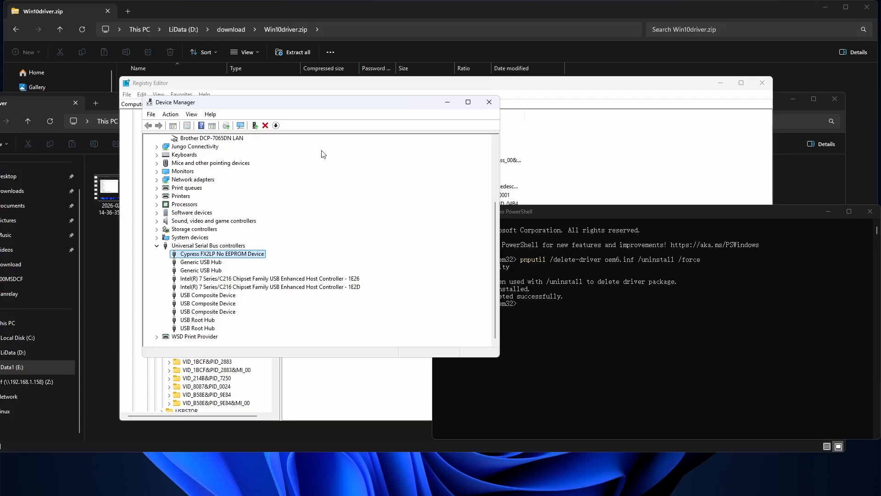
click(828, 8)
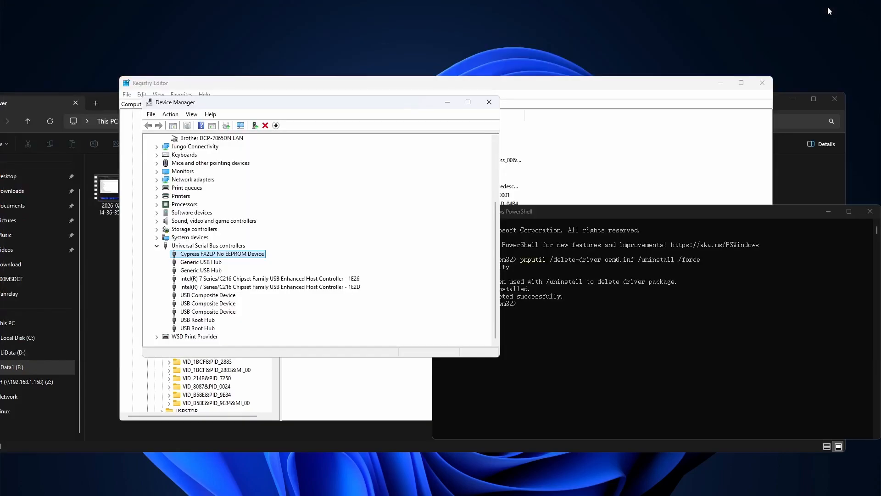